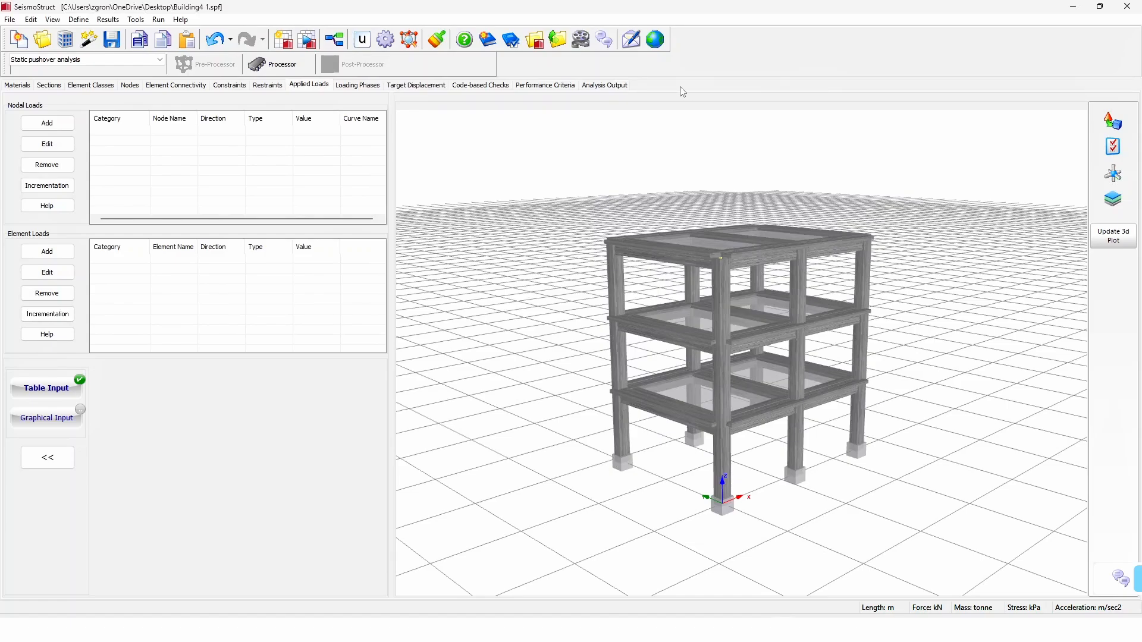
Step: Add an incremental nodal load on node n111 as a force of 16 kN in the x direction
left_click(68, 132)
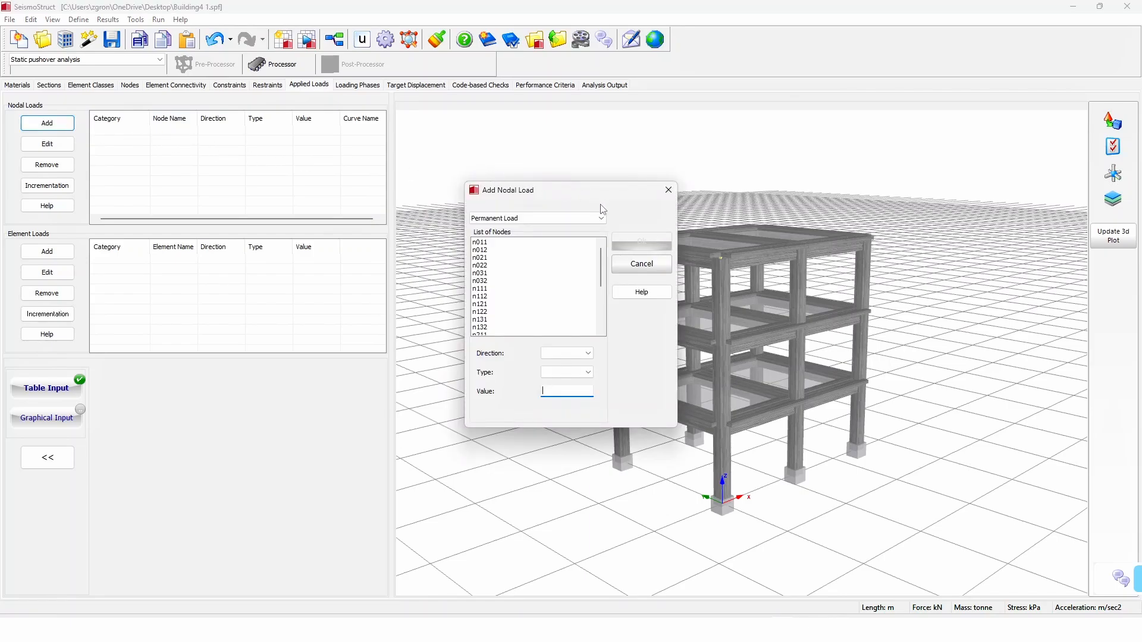
left_click(603, 219)
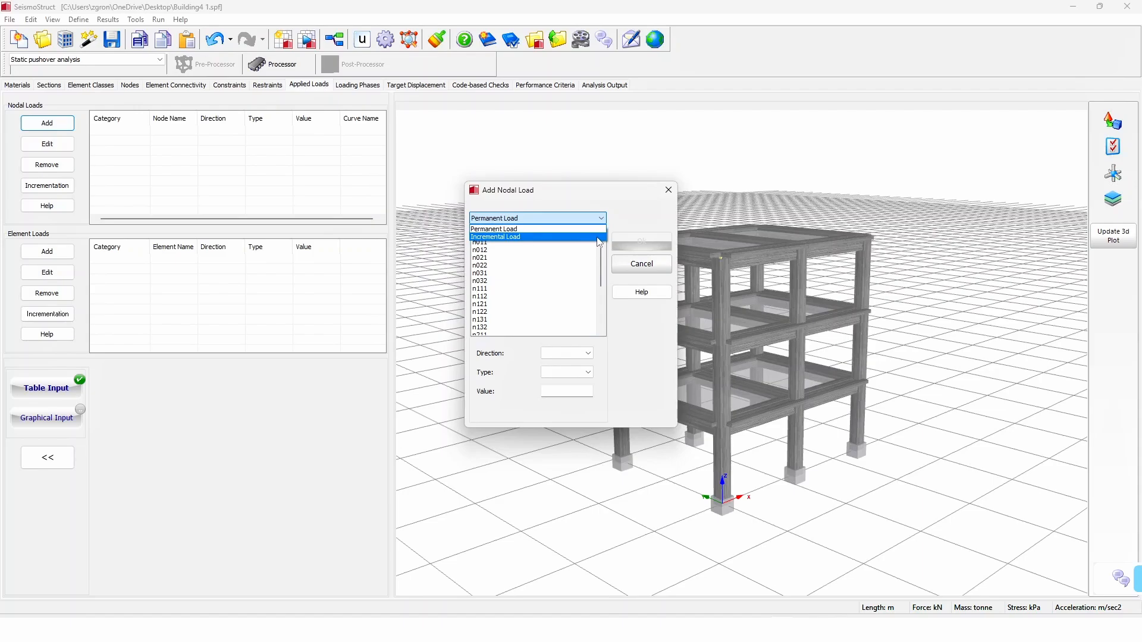
left_click(600, 237)
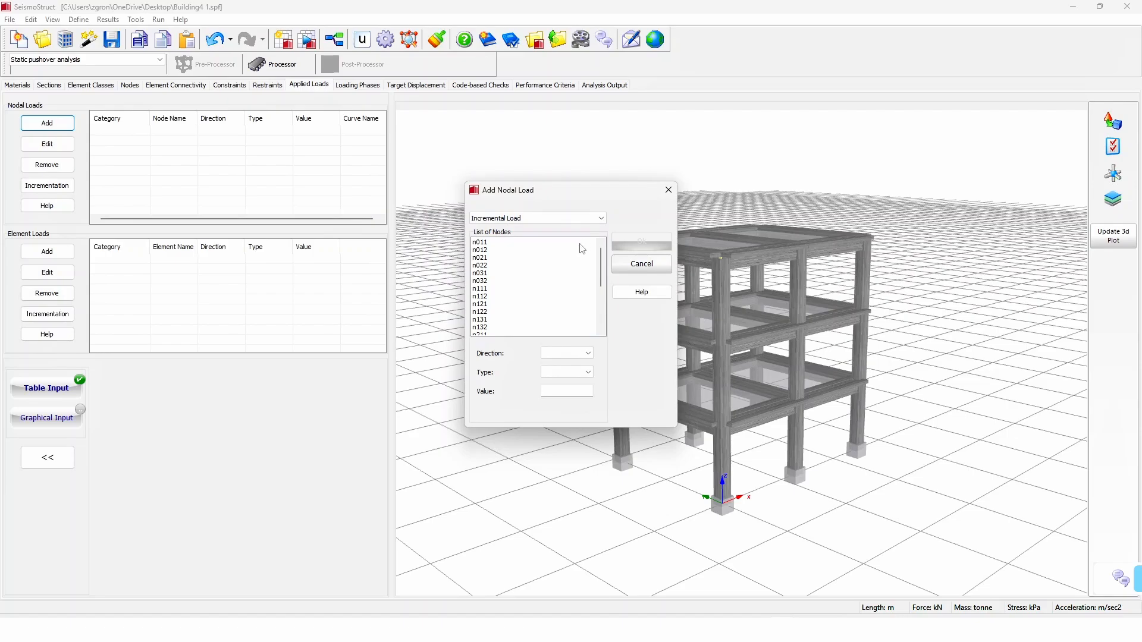
left_click(503, 290)
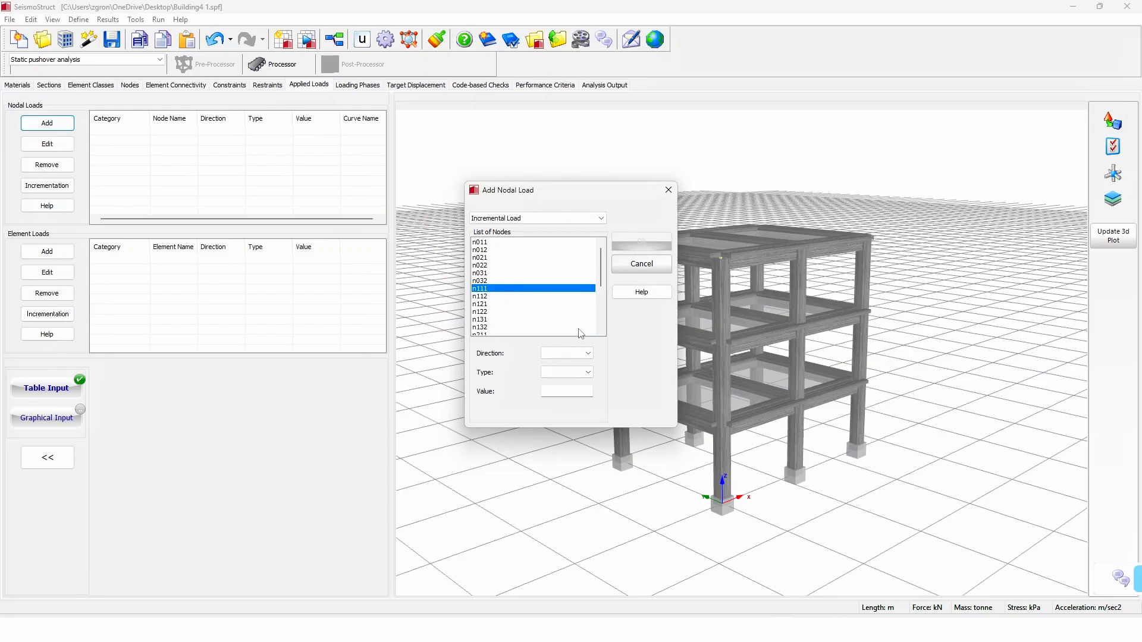
left_click(587, 354)
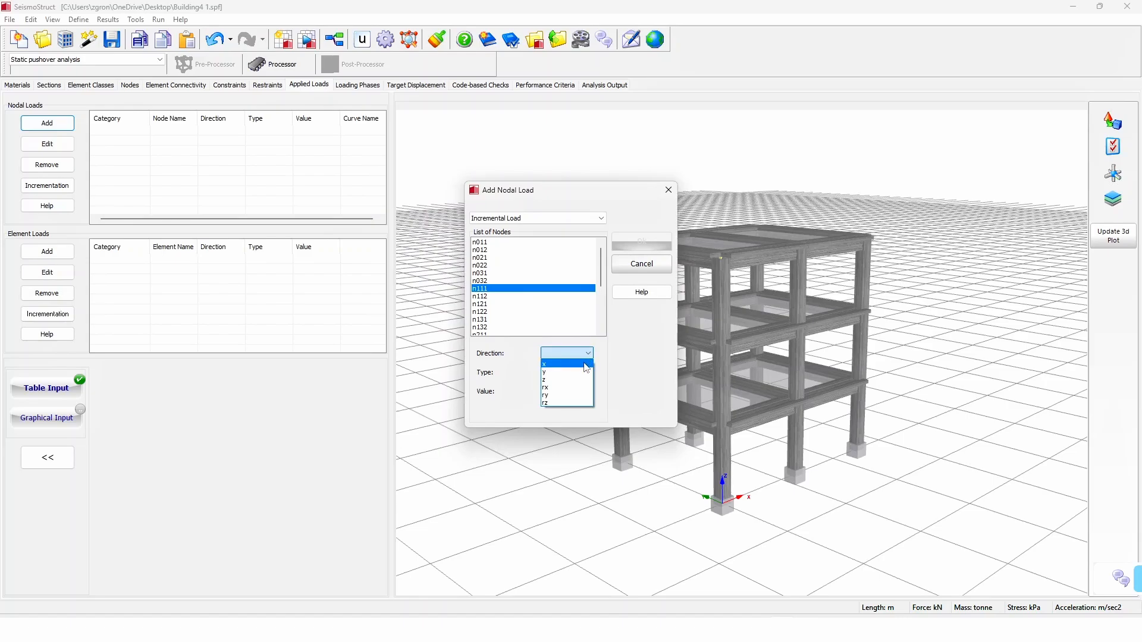
left_click(586, 365)
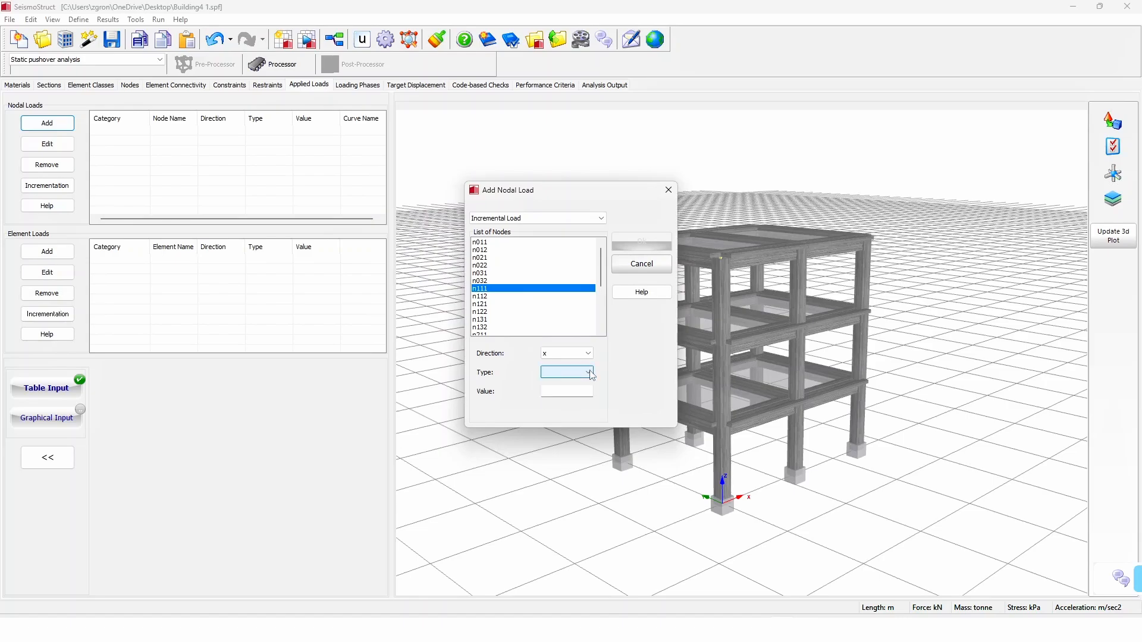
left_click(589, 373)
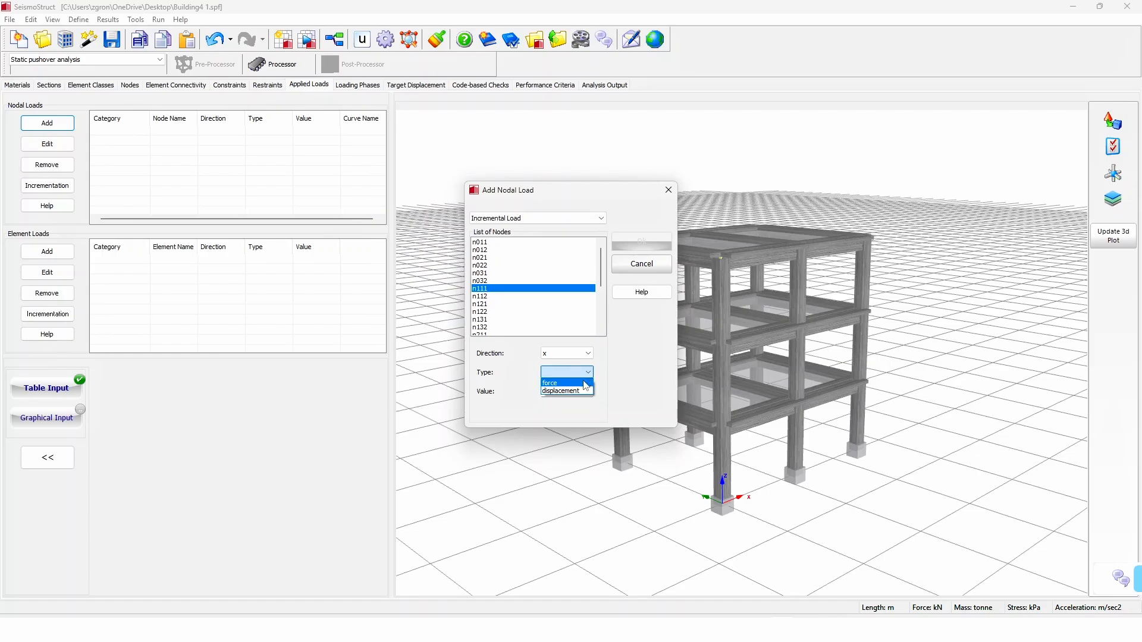
left_click(585, 383)
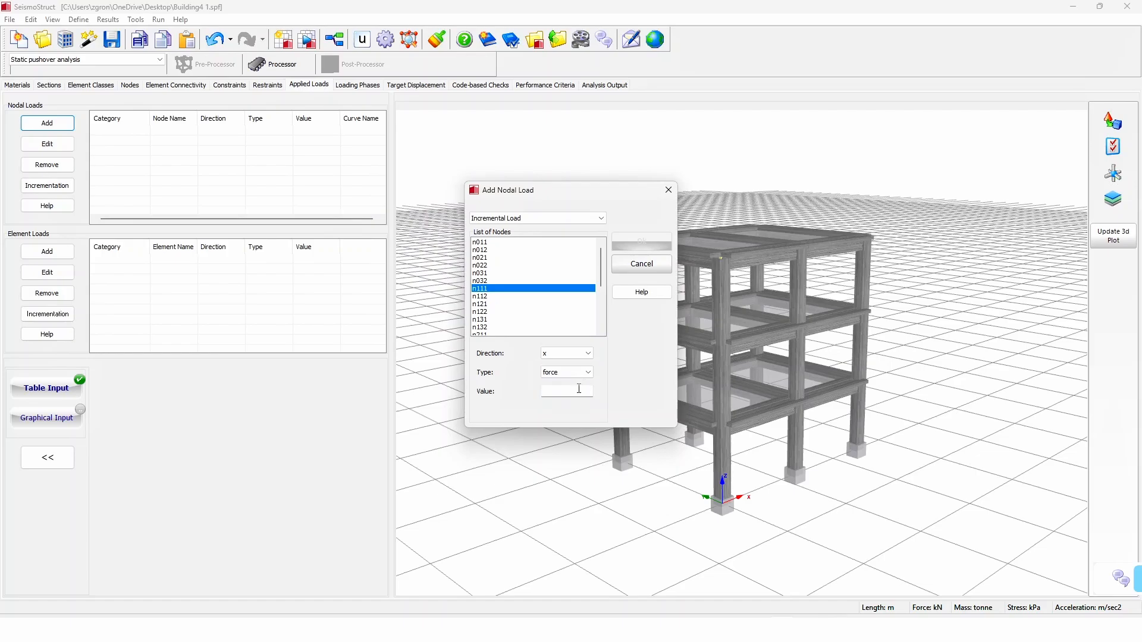
left_click(579, 390)
type("16")
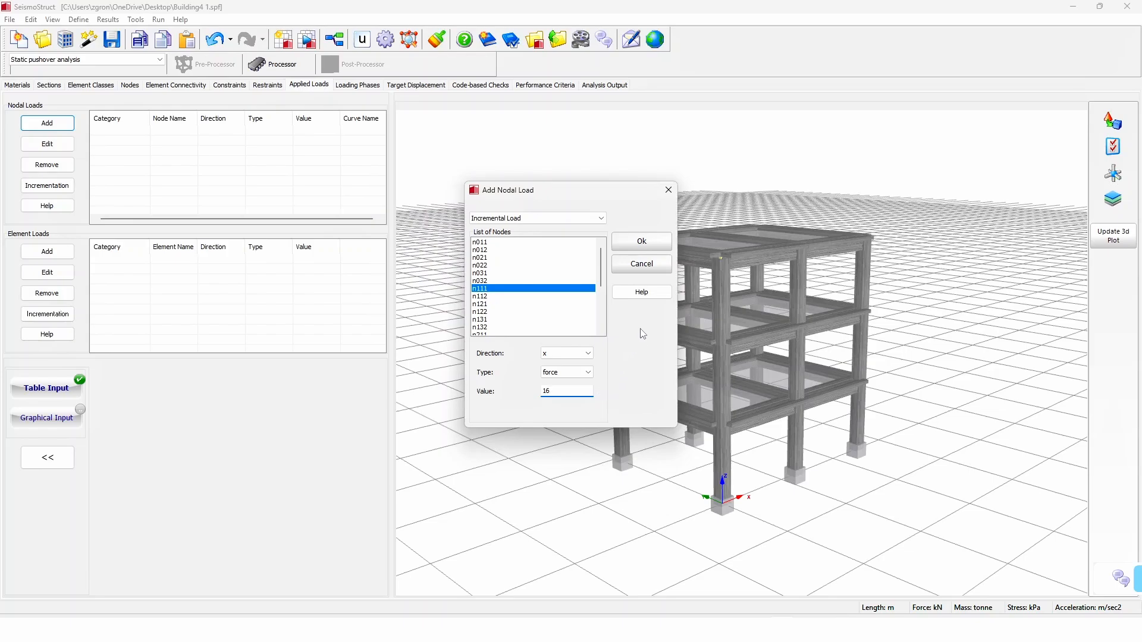
left_click(652, 244)
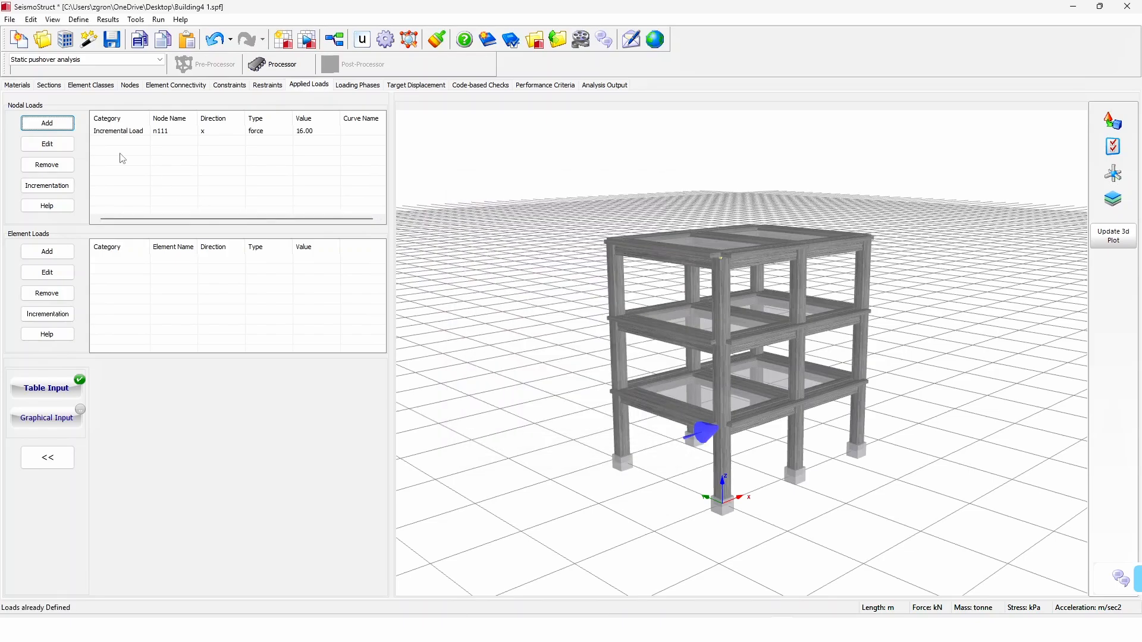
Step: Add an incremental nodal load on node n112 as a force of 16 kN in the x direction
left_click(47, 122)
left_click(487, 296)
left_click(588, 354)
left_click(544, 364)
left_click(588, 372)
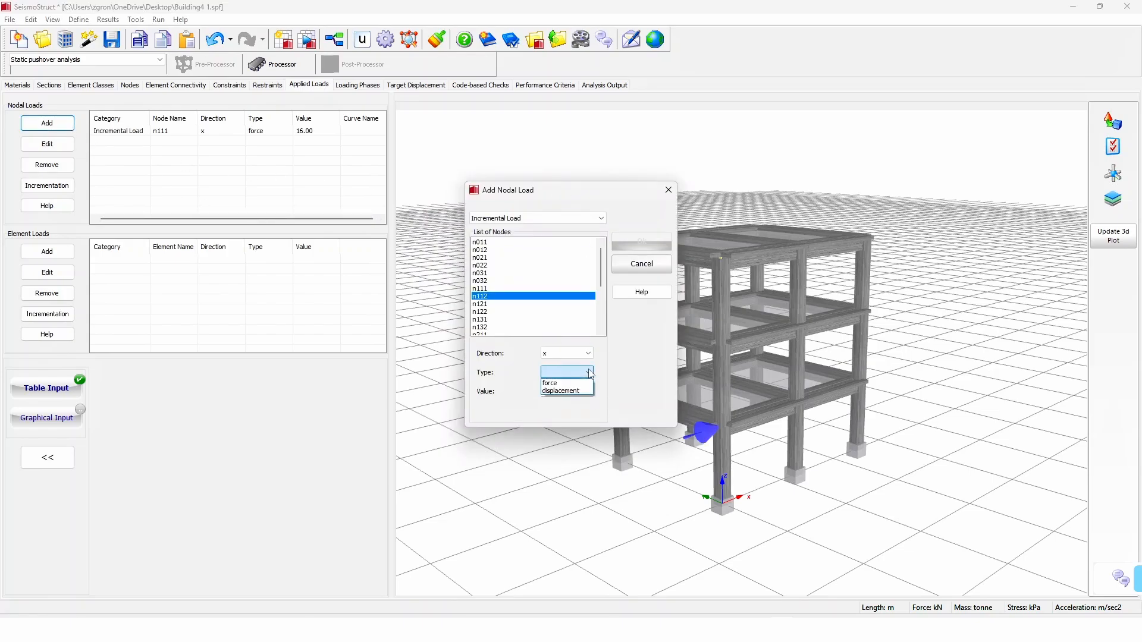
left_click(546, 380)
left_click(567, 392)
type("16")
left_click(642, 244)
Step: Add an incremental nodal load on node n211 as a force of 16 kN in the x direction
left_click(62, 127)
left_click(599, 218)
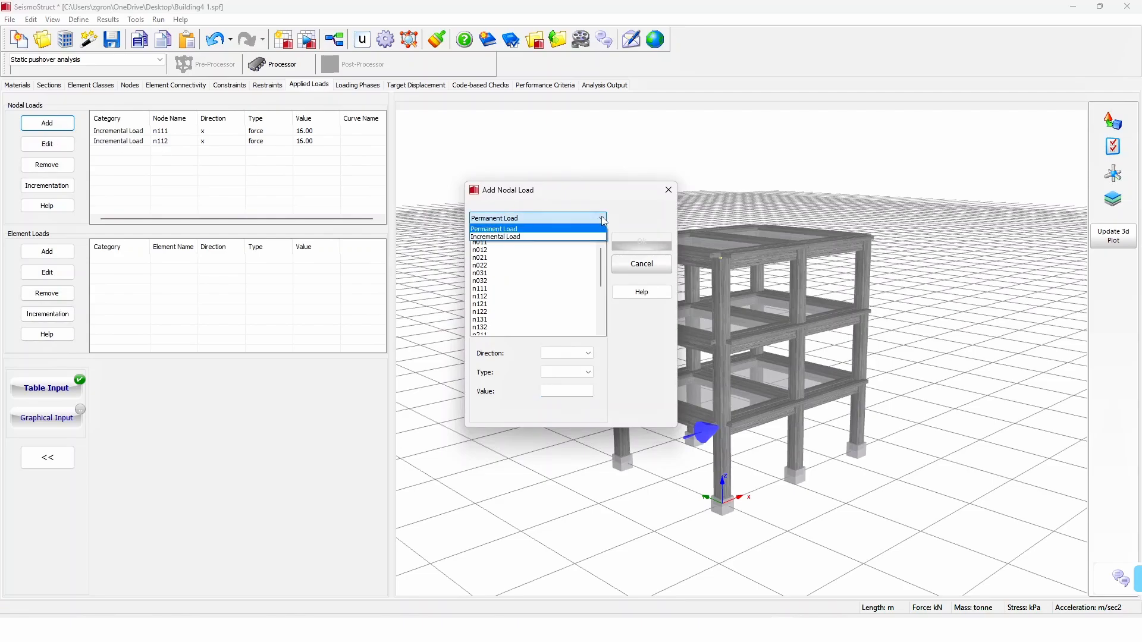
left_click(499, 236)
scroll(535, 285, "down", 1)
left_click(486, 311)
left_click(580, 354)
left_click(571, 364)
left_click(588, 372)
left_click(546, 380)
left_click(567, 391)
type("16")
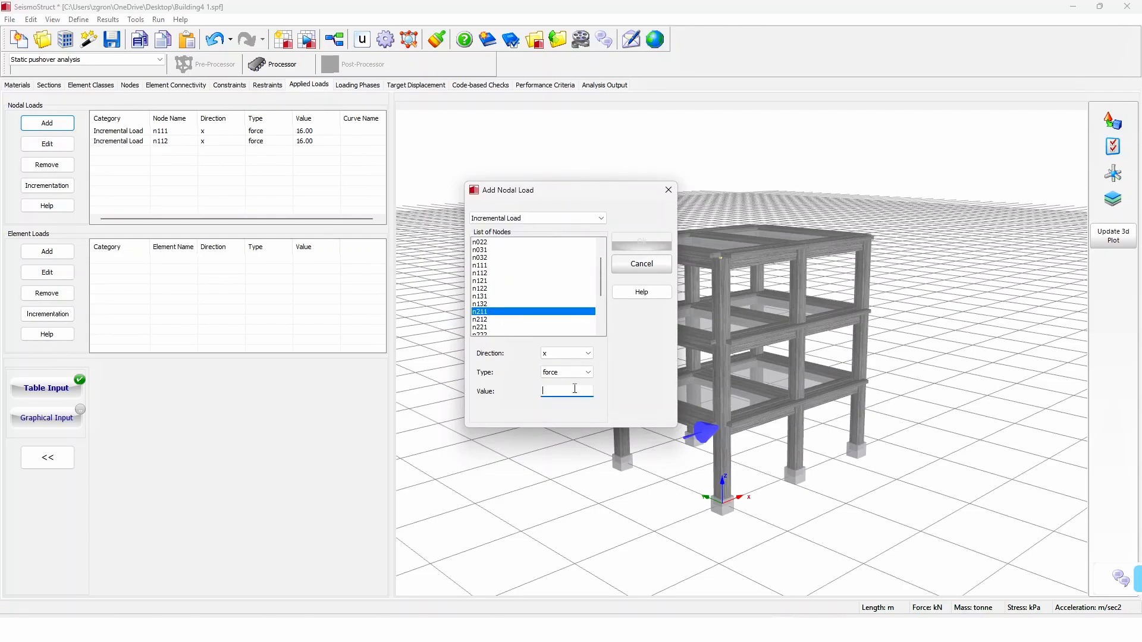
left_click(642, 244)
Step: Add an incremental nodal load on node n212 as a force of 16 kN in the x direction
left_click(47, 122)
left_click(600, 218)
left_click(593, 237)
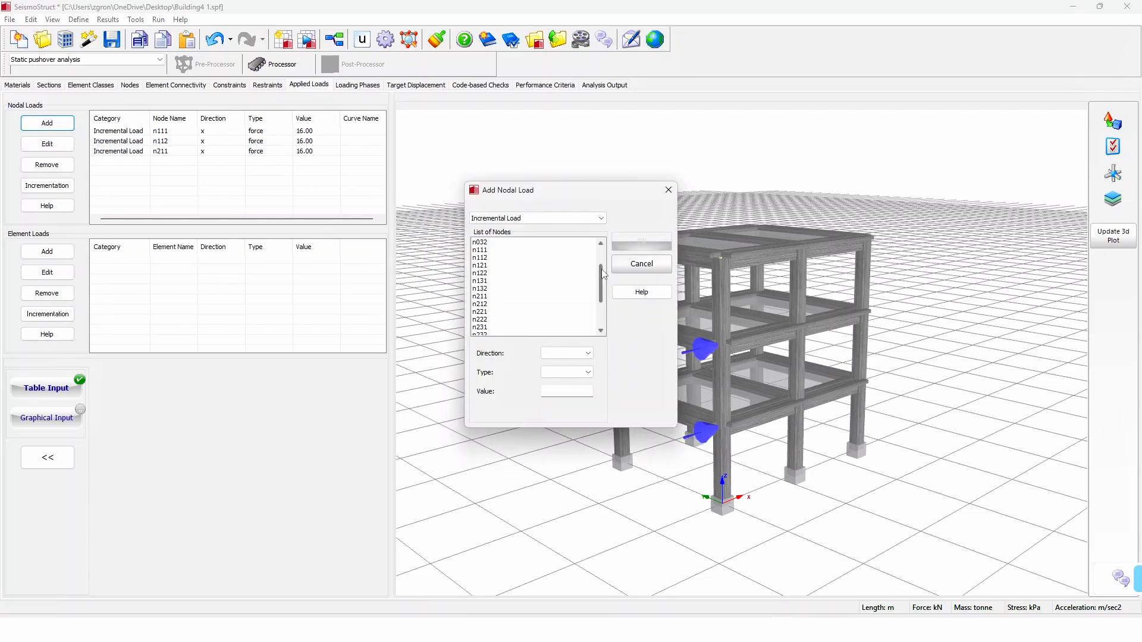
left_click(550, 304)
left_click(586, 353)
left_click(585, 364)
left_click(586, 373)
left_click(584, 381)
left_click(577, 391)
type("16")
left_click(642, 241)
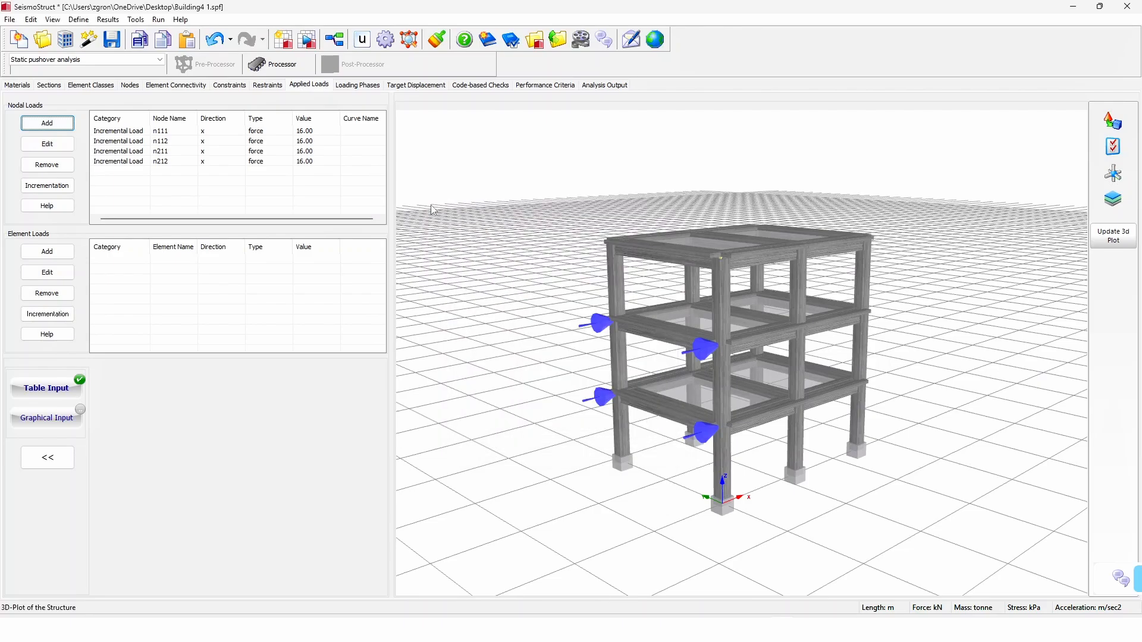
Step: Add an incremental nodal load on node n311 as a force of 16 kN in the x direction
left_click(47, 123)
left_click(599, 218)
left_click(500, 236)
scroll(501, 299, "down", 3)
left_click(491, 297)
left_click(588, 354)
left_click(585, 364)
left_click(588, 372)
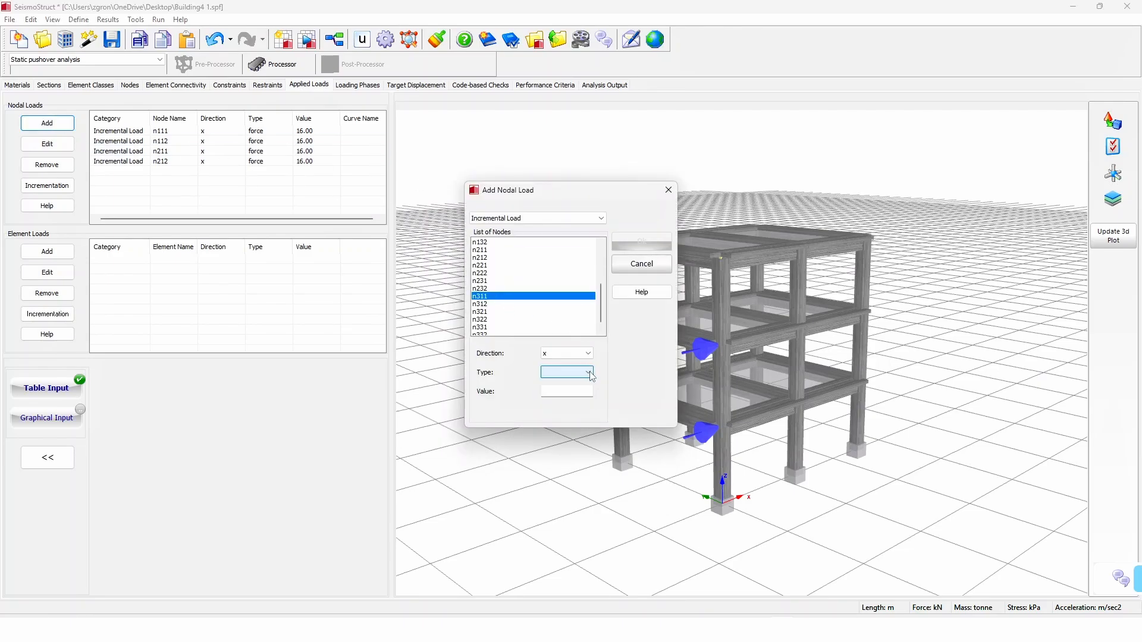
left_click(584, 381)
type("16")
left_click(642, 241)
Step: Add an incremental nodal load on node n312 as a force of 16 kN in the x direction
left_click(47, 123)
left_click(600, 218)
left_click(500, 236)
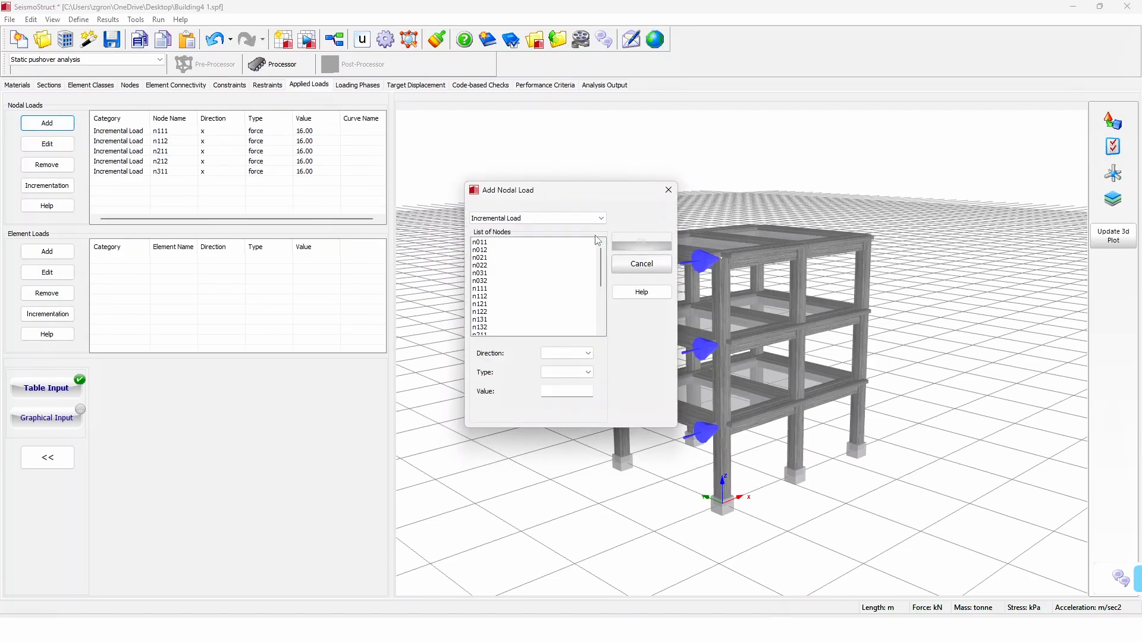
scroll(502, 299, "down", 3)
left_click(491, 296)
left_click(588, 353)
left_click(586, 364)
left_click(588, 372)
left_click(583, 381)
left_click(585, 390)
type("16")
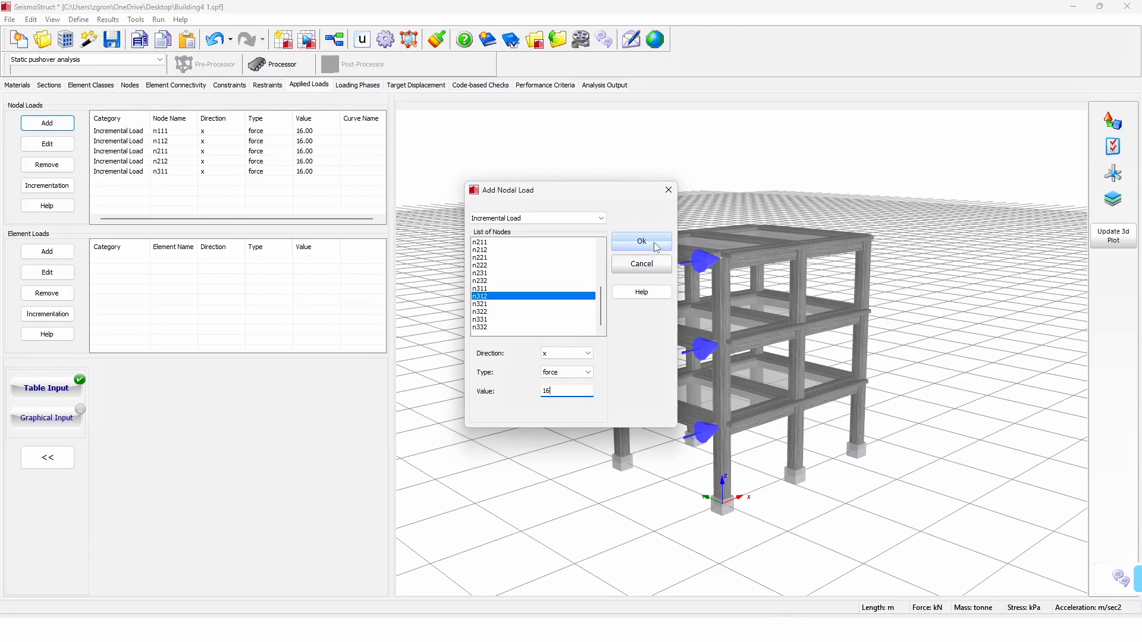
left_click(655, 241)
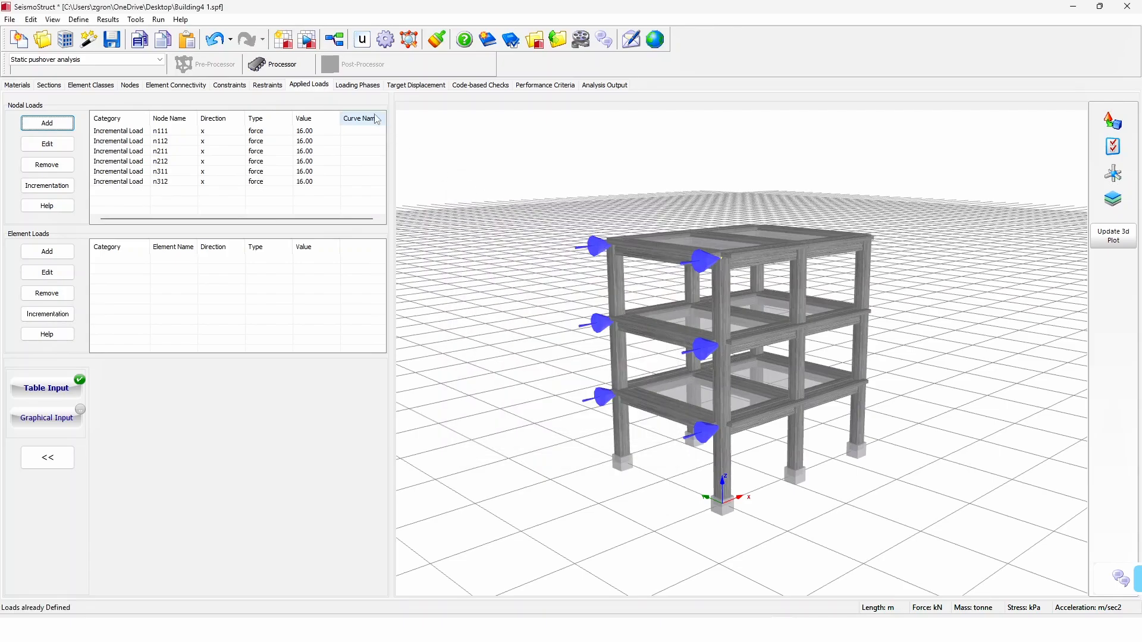
Step: Add a Response Control loading phase with a maximum displacement of 0.18 m at node n311 in the x direction
left_click(360, 86)
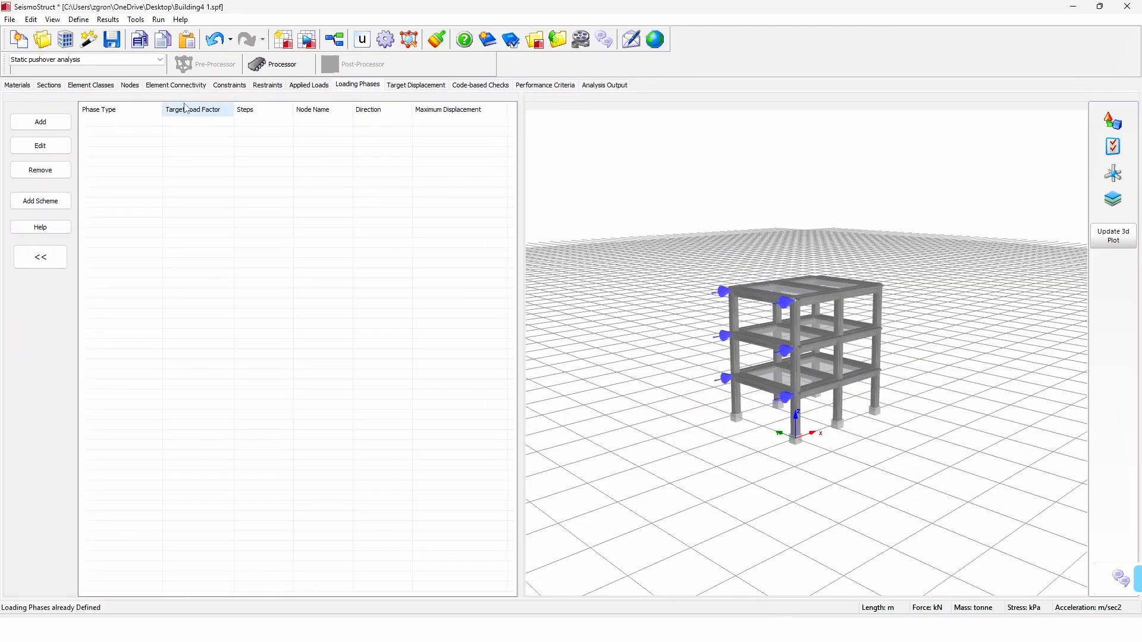
left_click(61, 124)
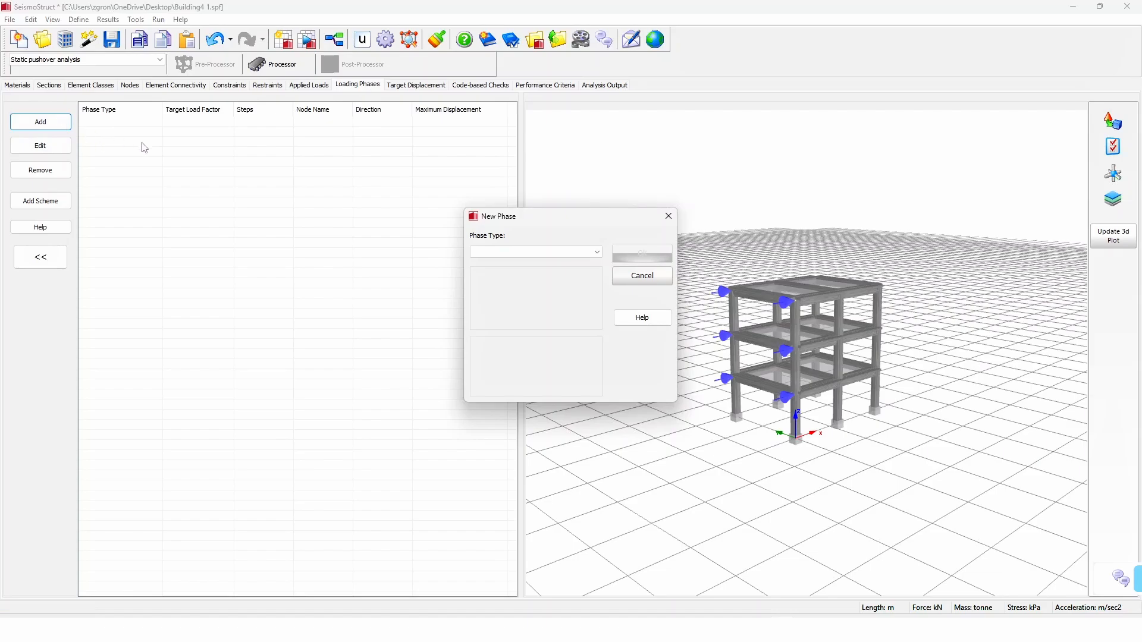
left_click(597, 252)
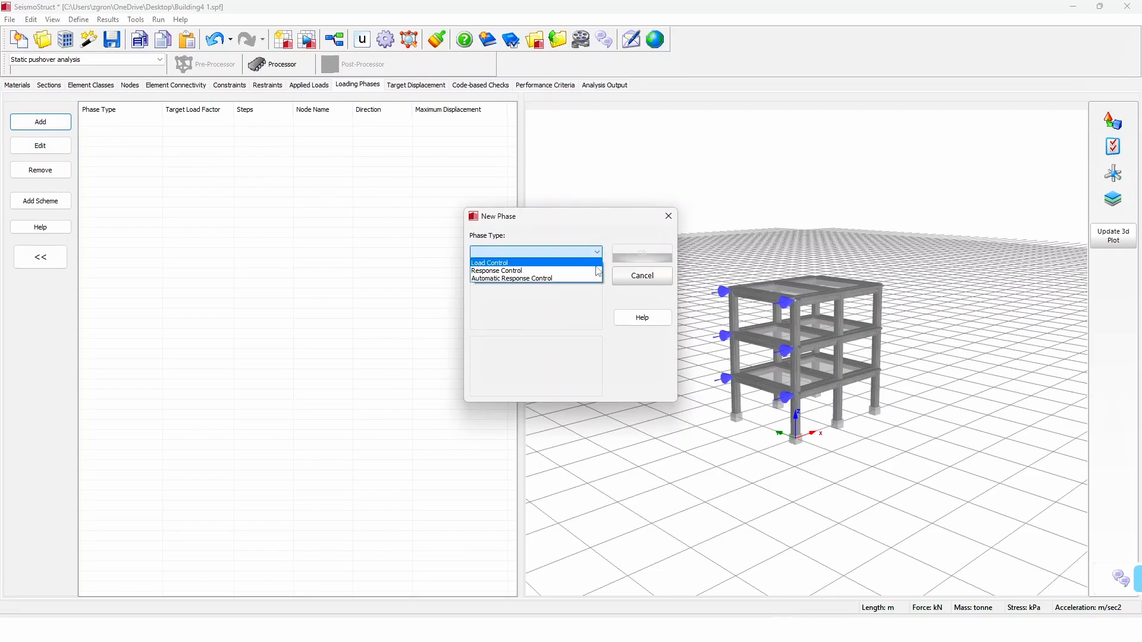
left_click(597, 271)
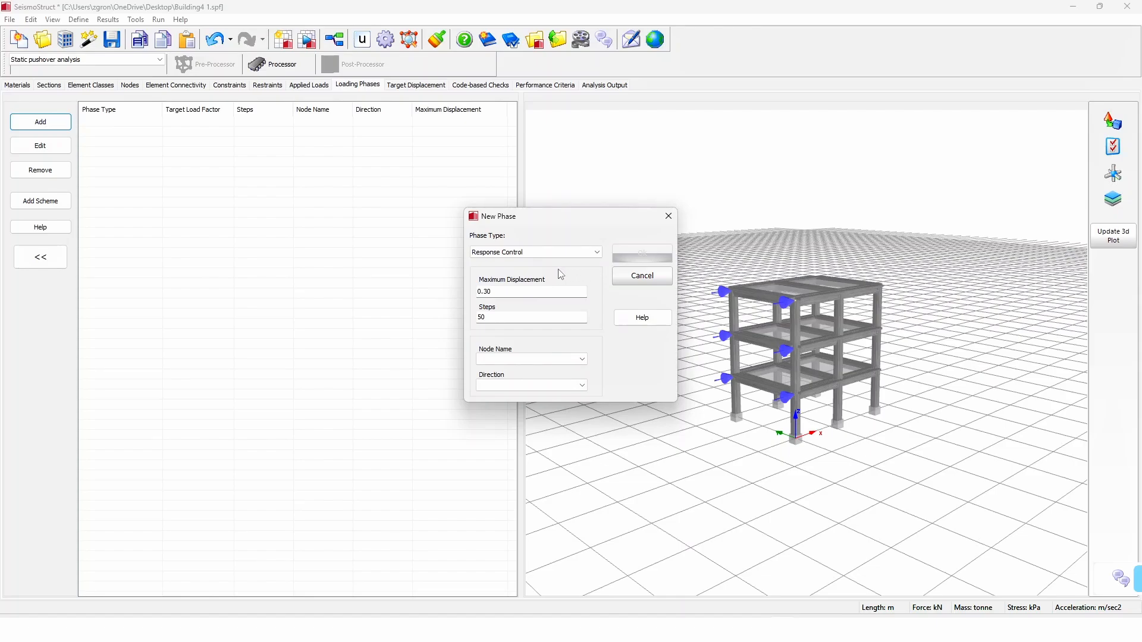
left_click(509, 293)
type("18")
left_click(582, 358)
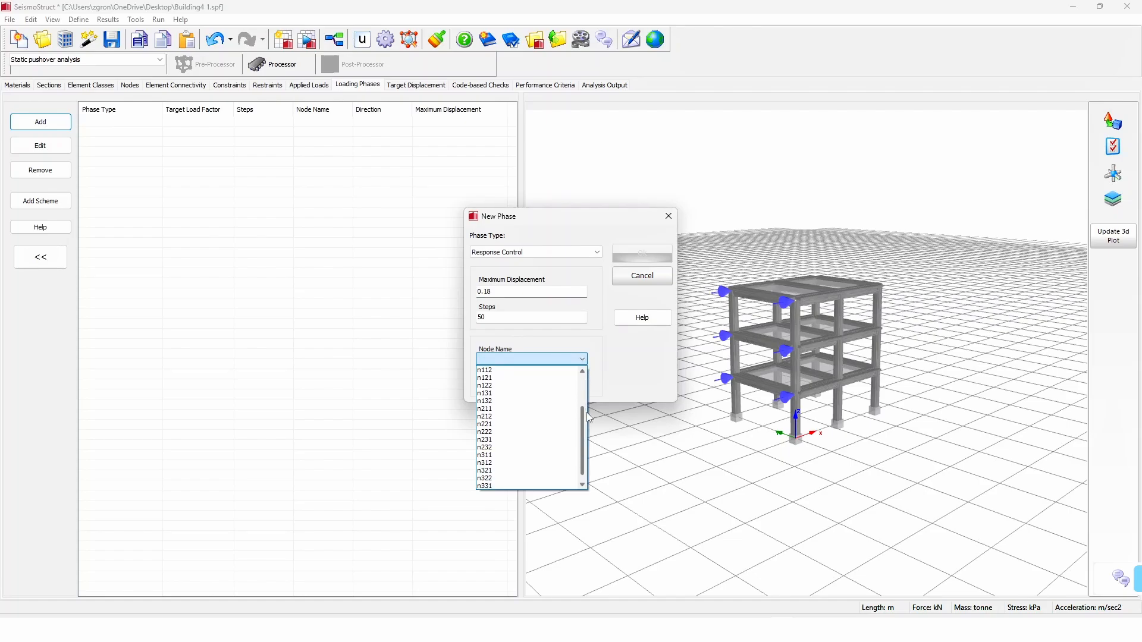
scroll(584, 417, "down", 2)
left_click(547, 455)
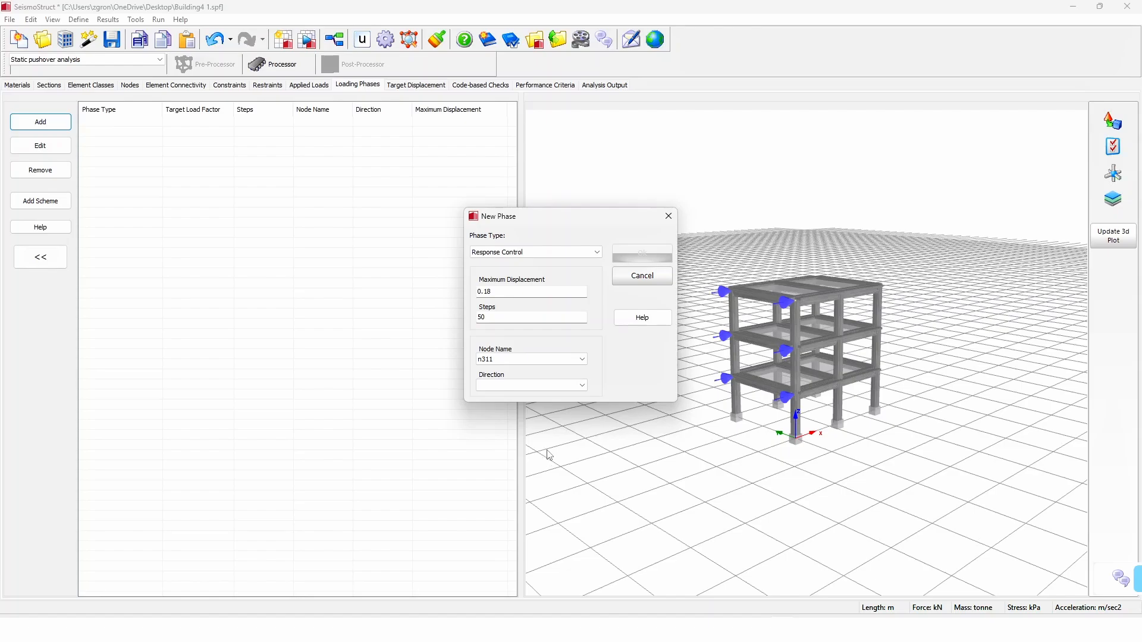
left_click(583, 386)
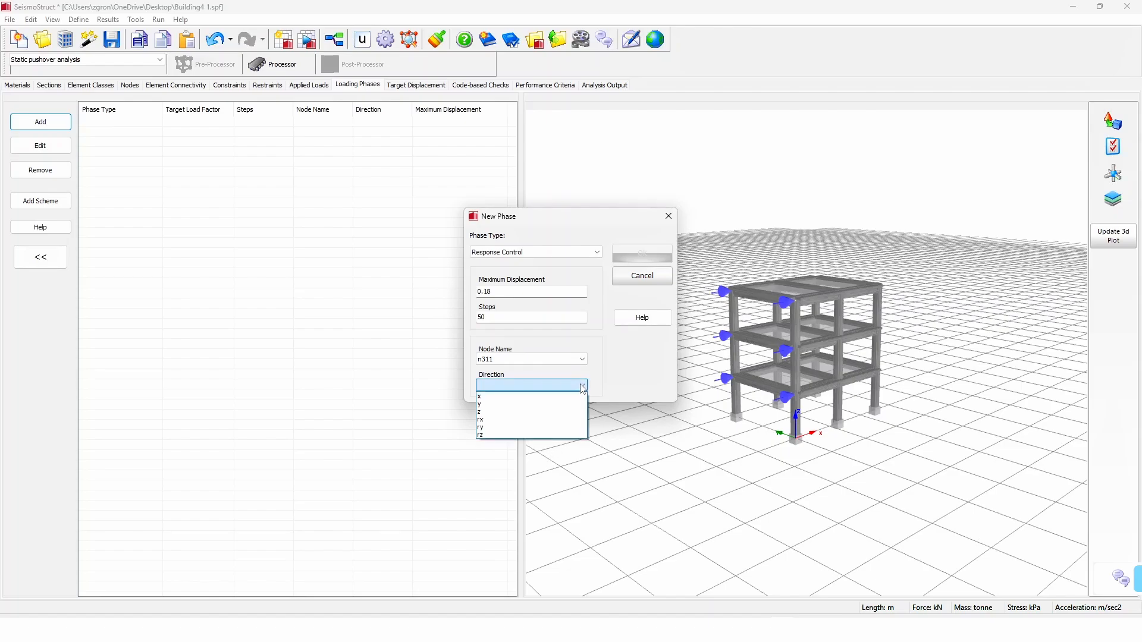
left_click(577, 397)
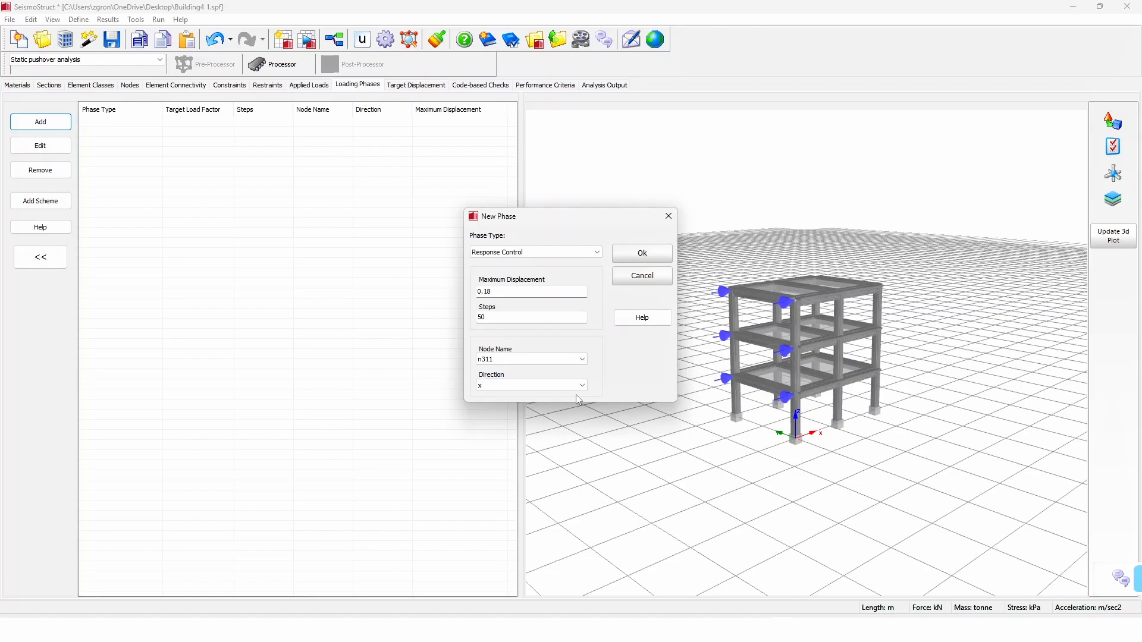
left_click(646, 254)
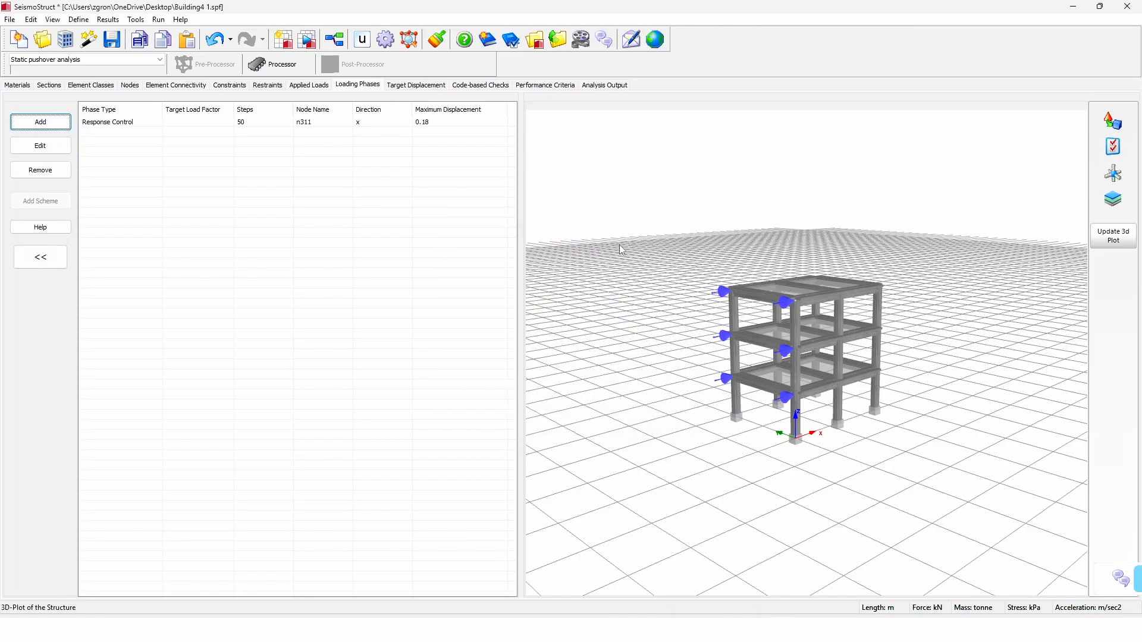
Step: Enable the target displacement calculation with n321 as control node and show its seismic action settings
left_click(434, 86)
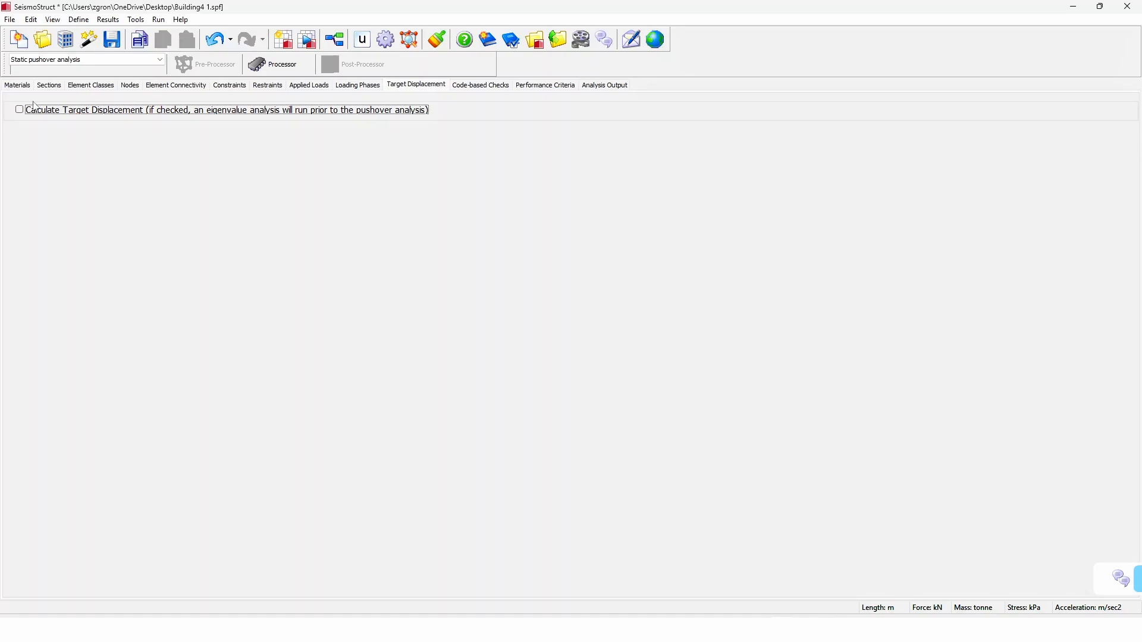
left_click(19, 111)
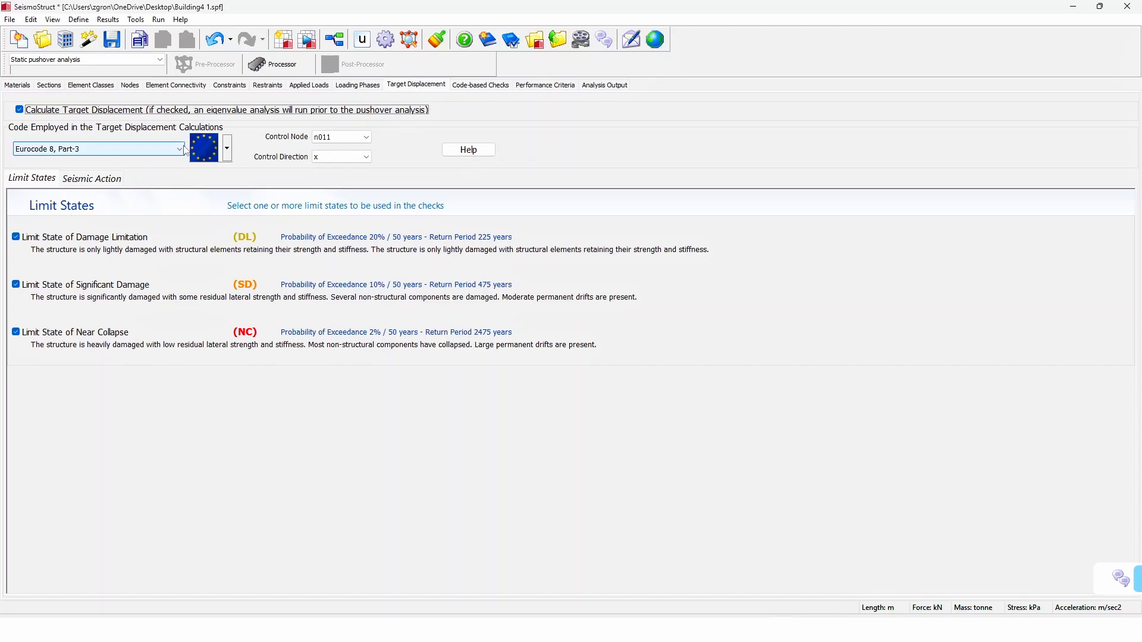
left_click(367, 138)
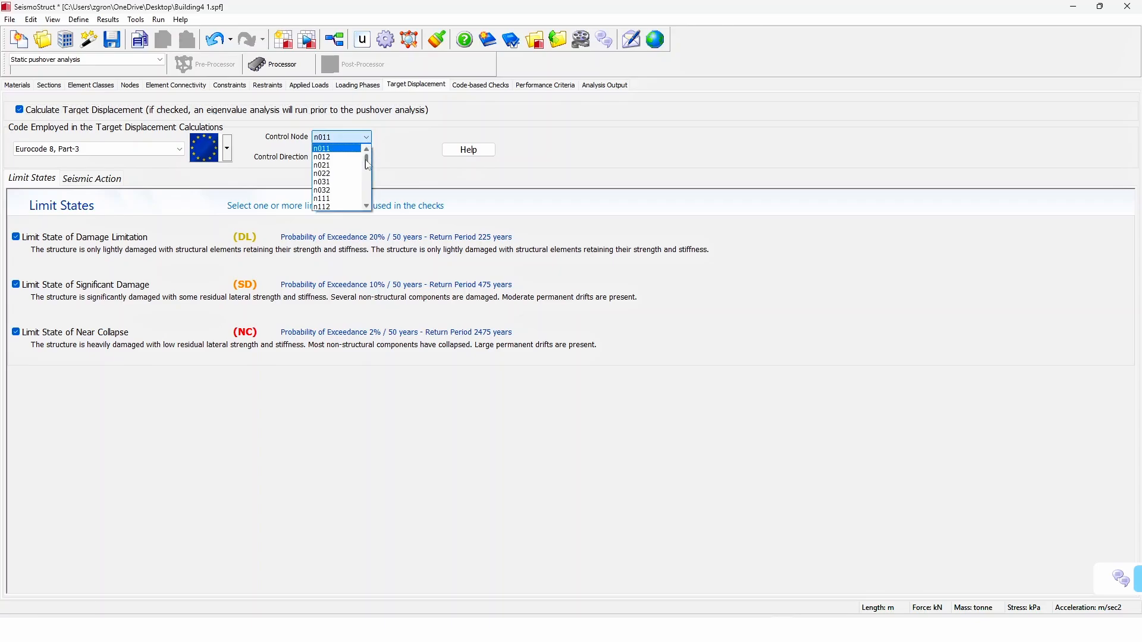
left_click_drag(367, 156, 367, 194)
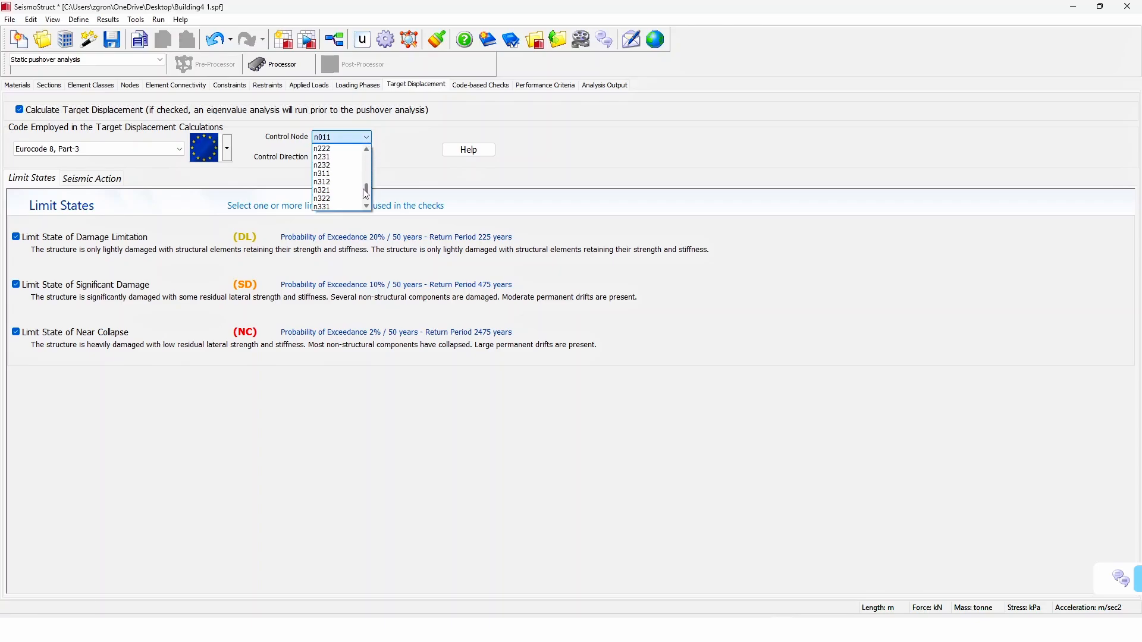
left_click(351, 191)
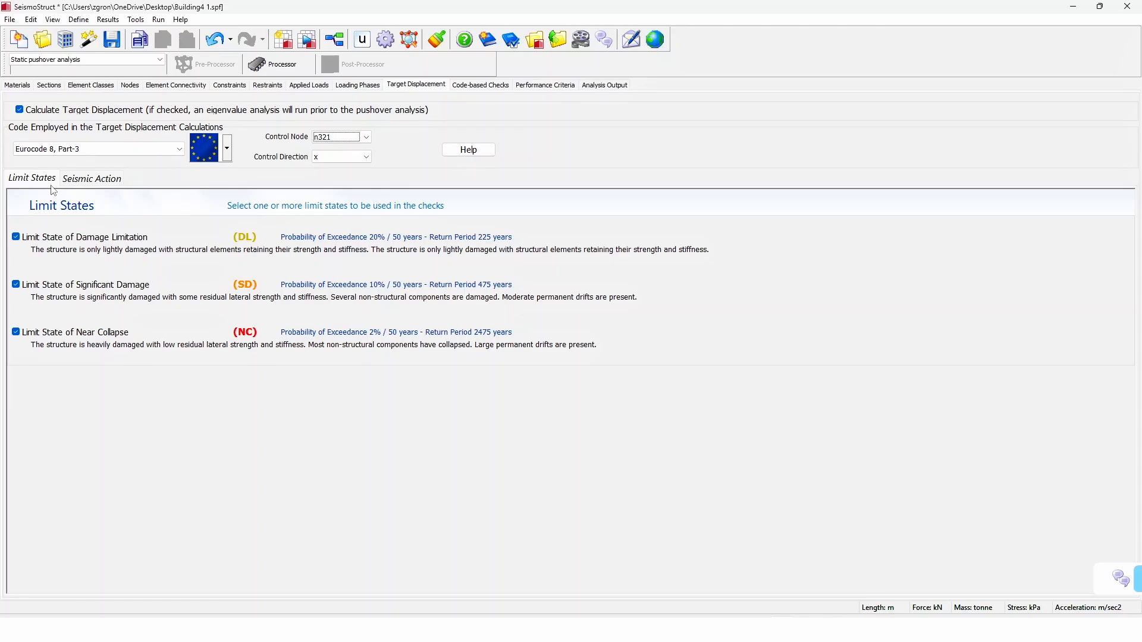
left_click(99, 185)
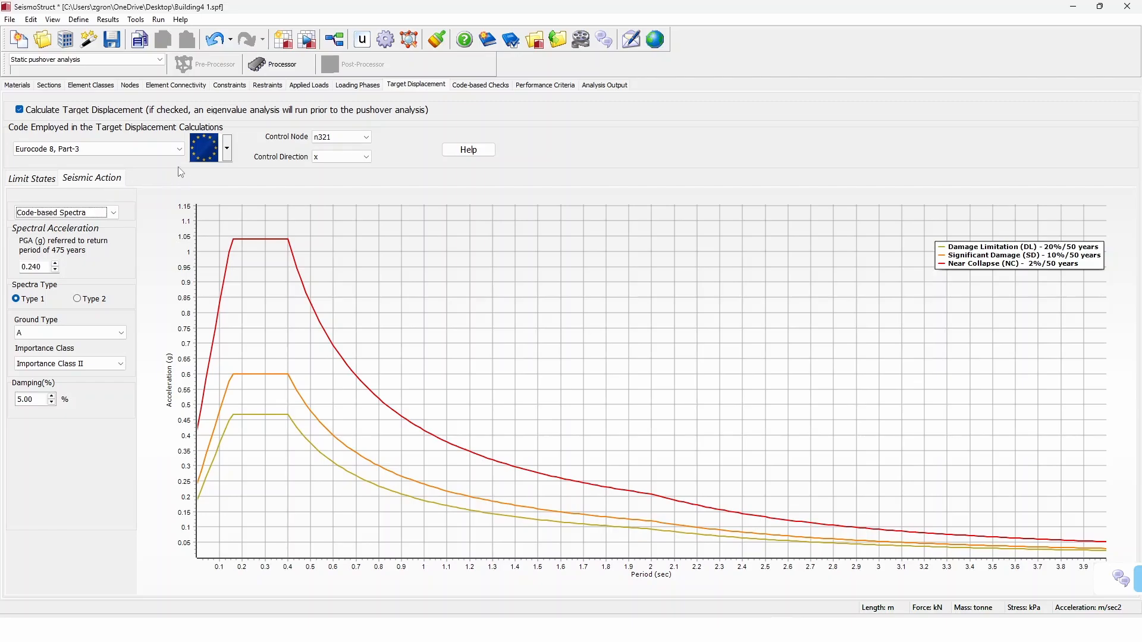
Step: Run the static pushover analysis, saving the model changes, and open its target displacement results
left_click(288, 66)
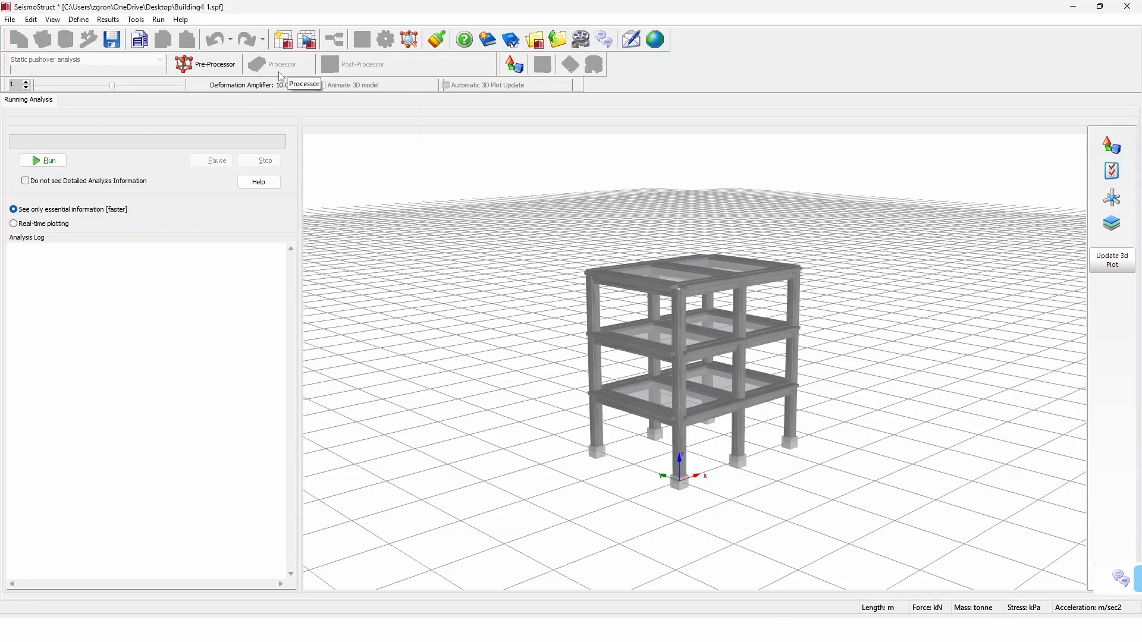
left_click(48, 162)
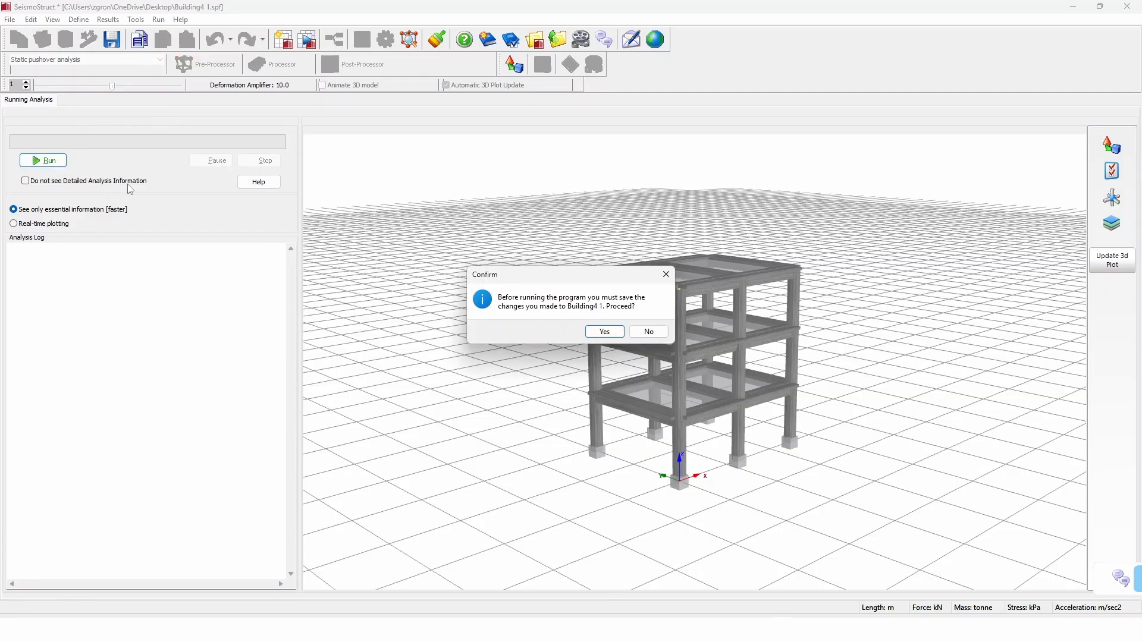
left_click(604, 331)
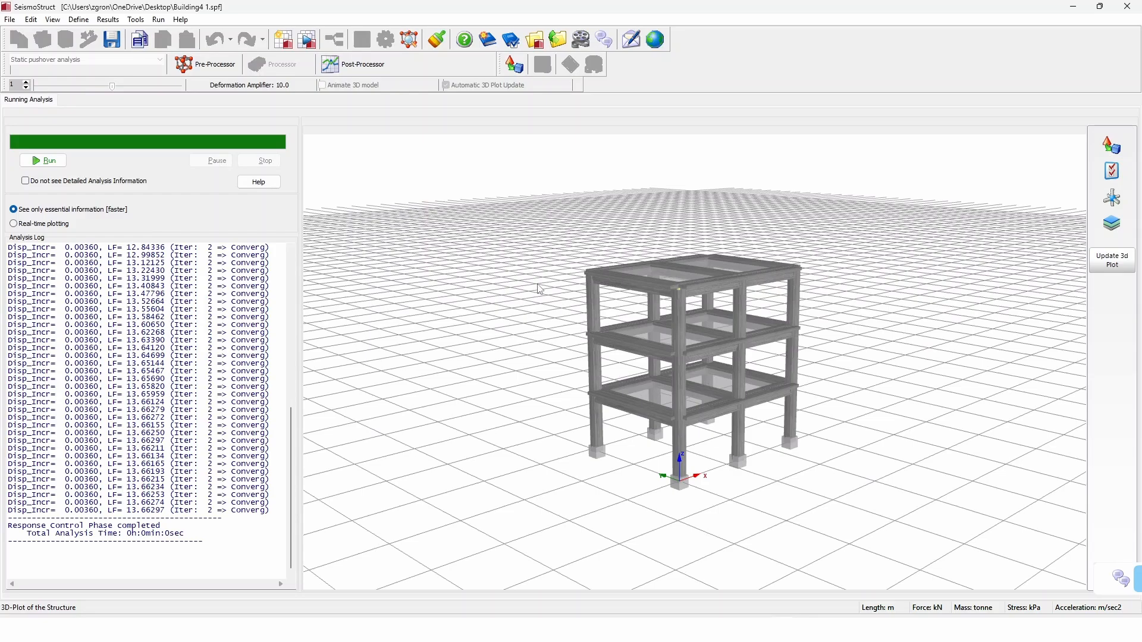
left_click(370, 65)
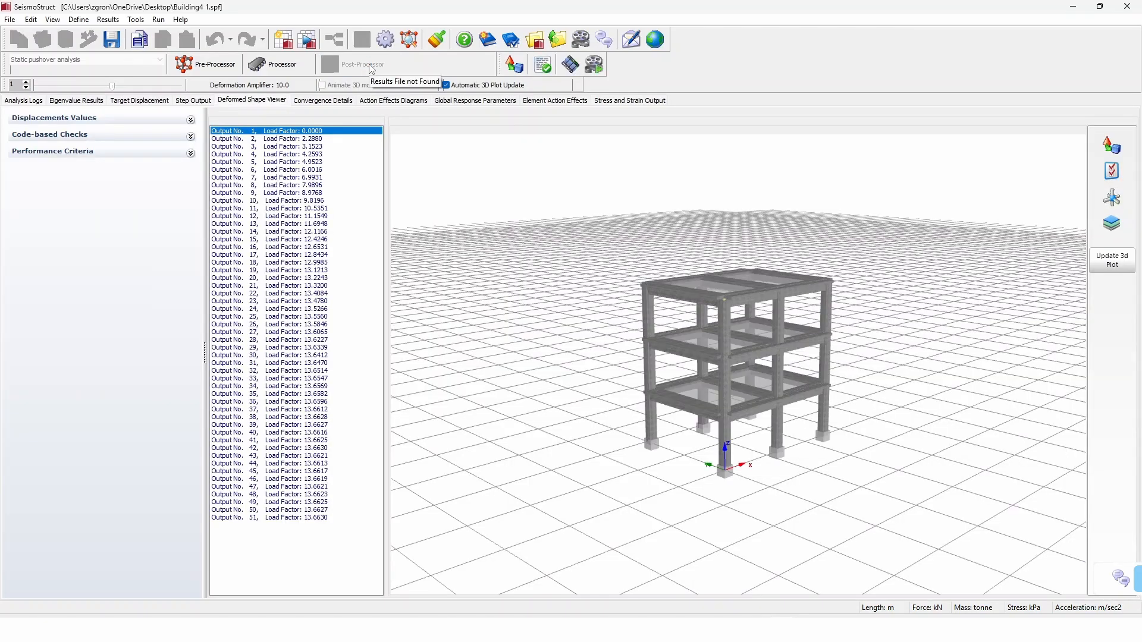
left_click(157, 102)
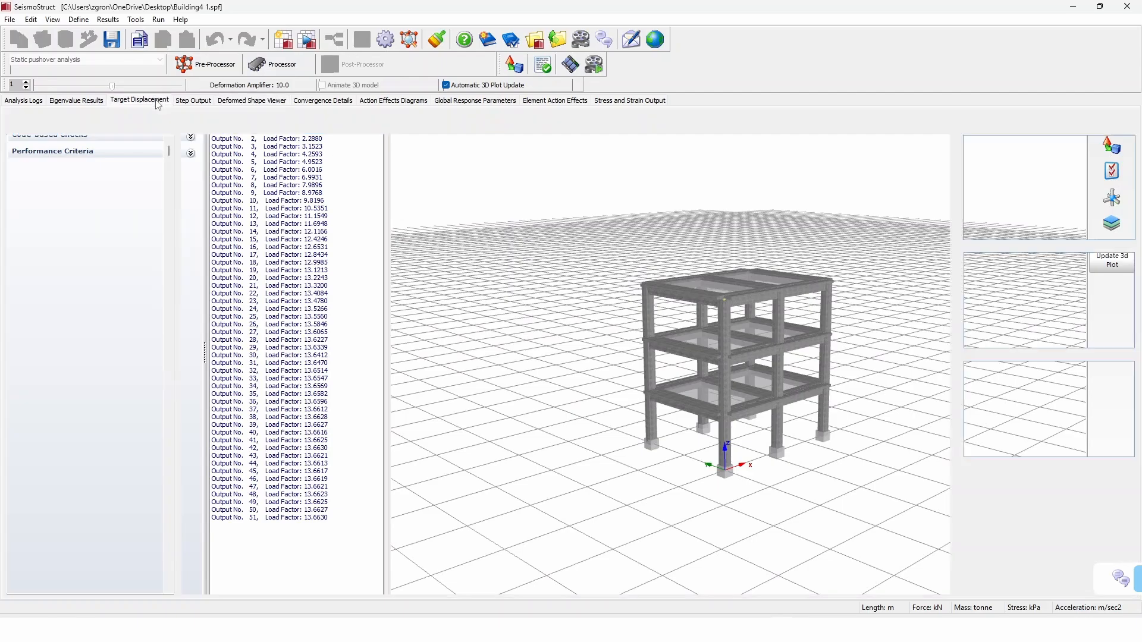